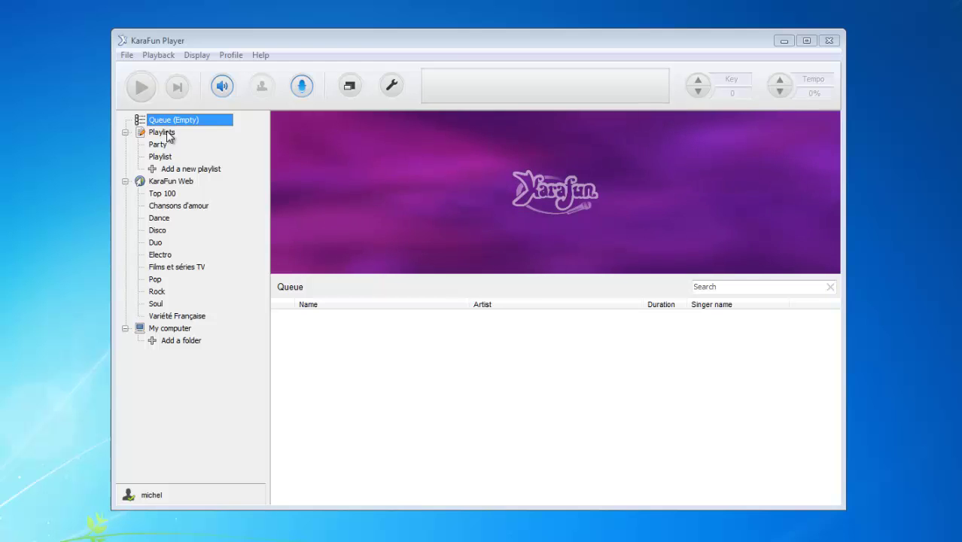
Add a new playlist named 'Wedding', then open the Chansons d'amour song category.
click(195, 170)
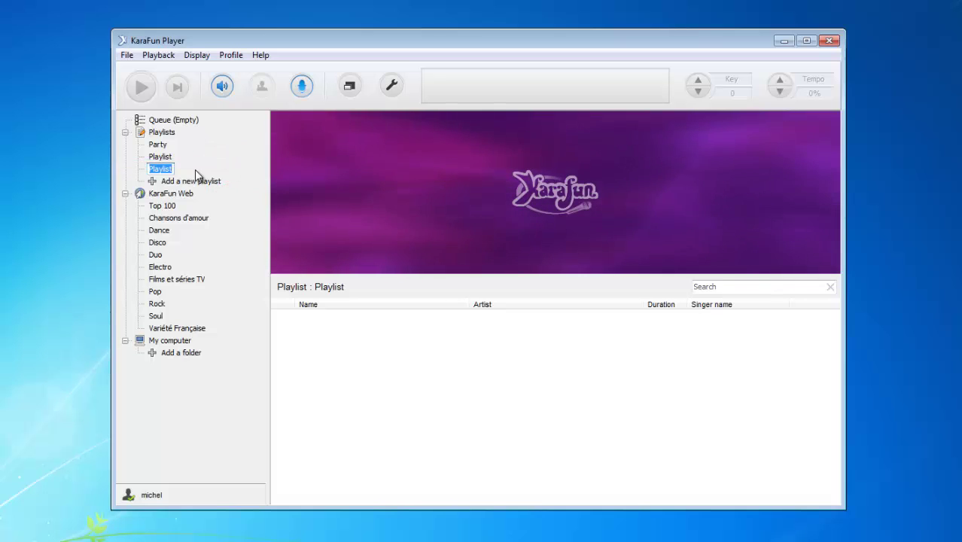
text(Wedding)
key(Return)
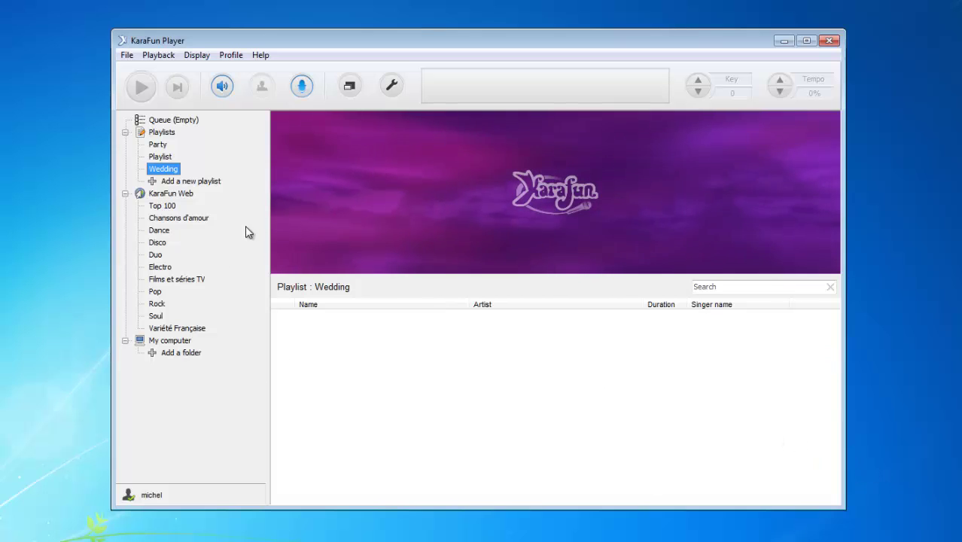
click(192, 218)
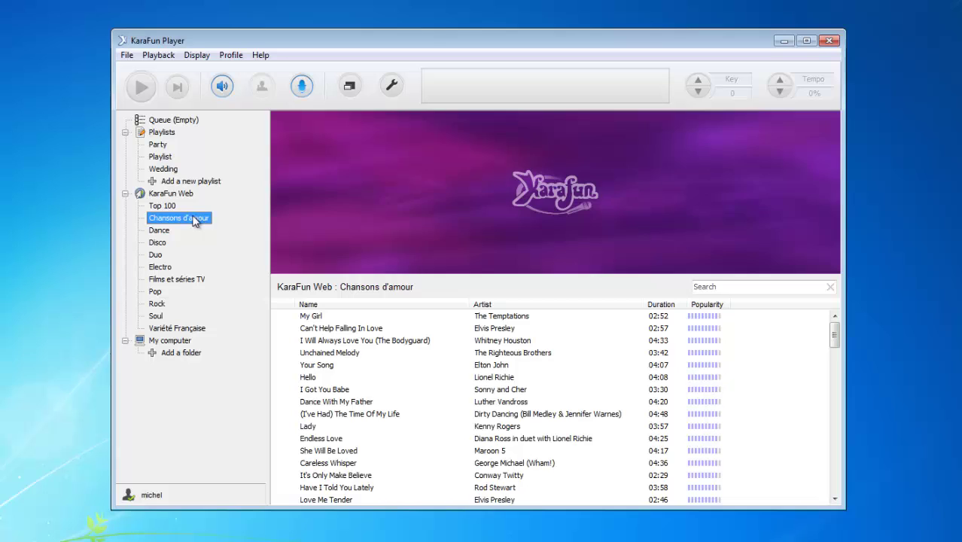
Put the six Chansons d'amour songs from My Girl to Hello into a new playlist.
click(343, 315)
shift+click(346, 381)
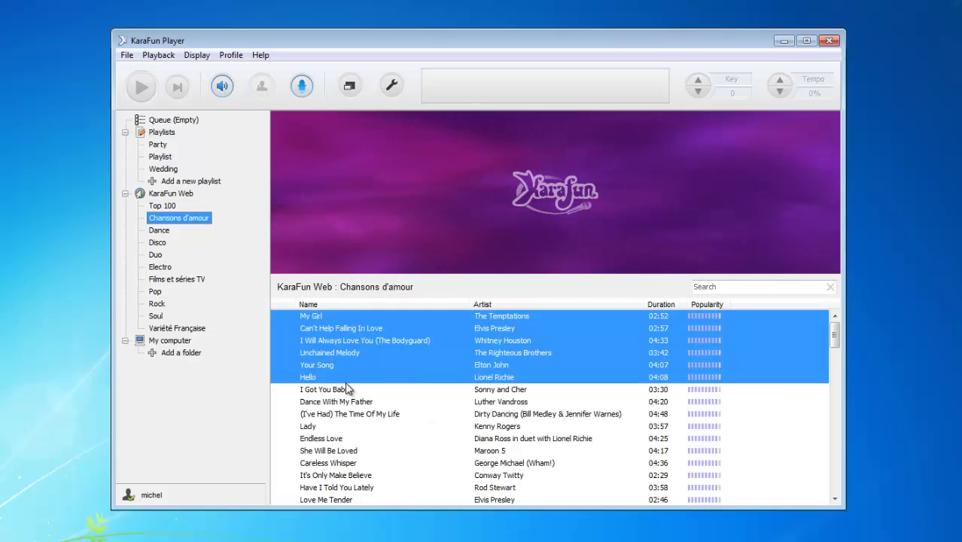
drag(339, 350, 224, 191)
drag(168, 143, 161, 137)
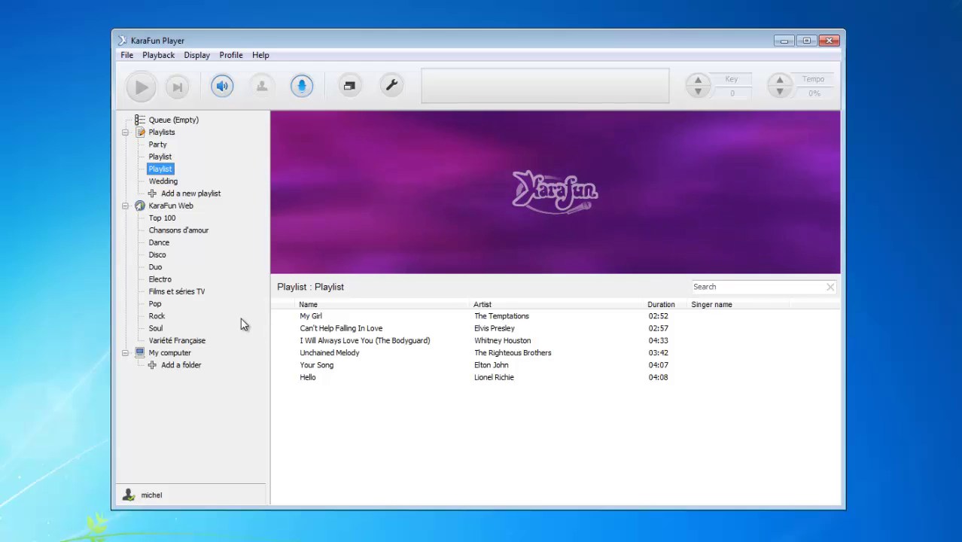
Add I Knew You Were Trouble from Electro to the first Playlist.
click(159, 280)
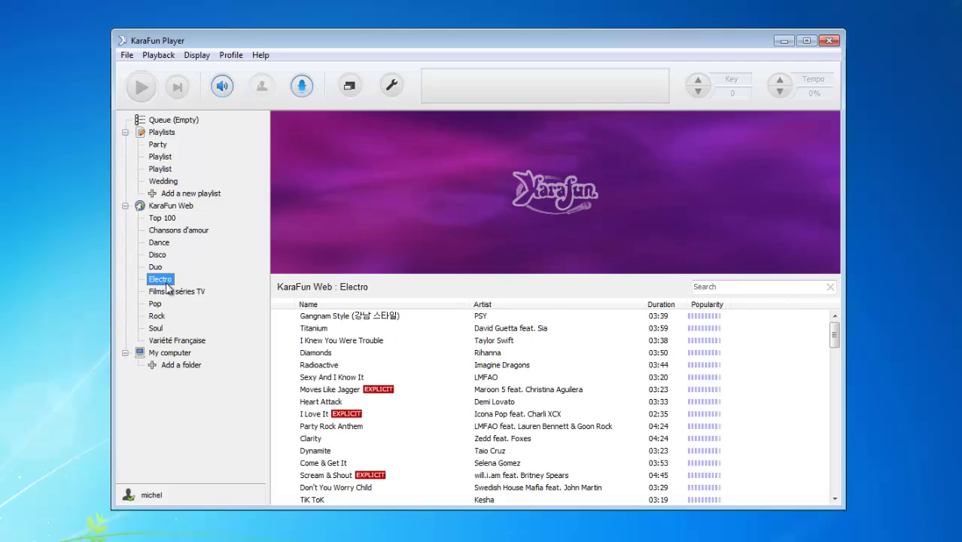
drag(320, 344, 167, 159)
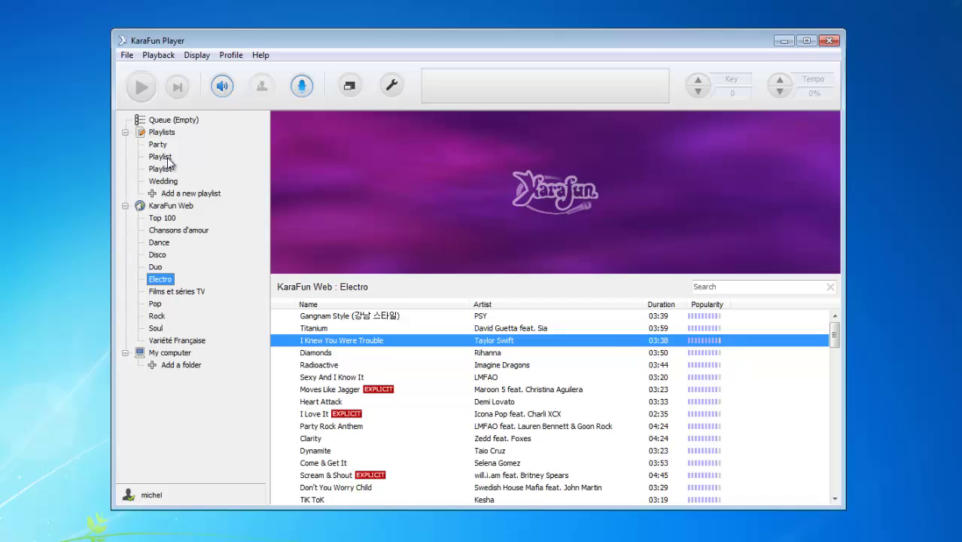
click(160, 156)
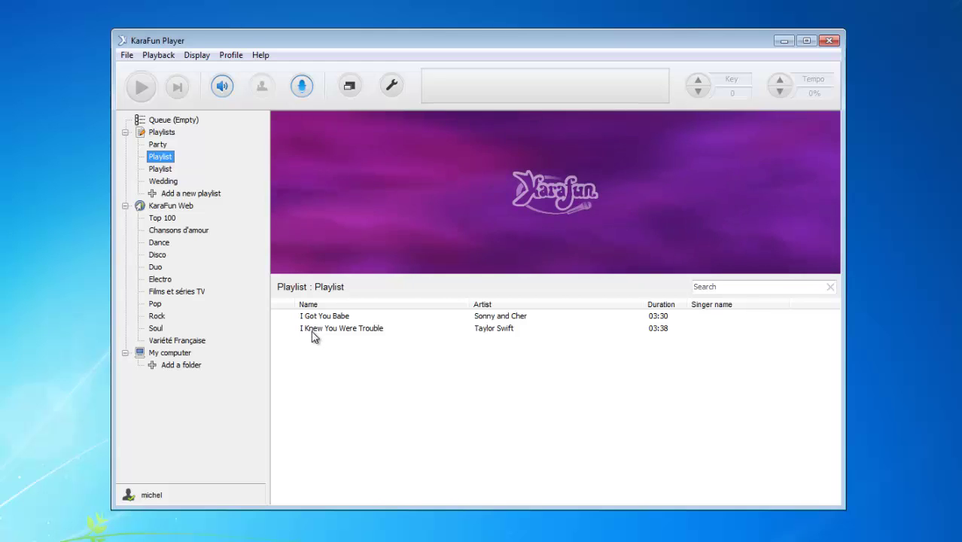
Play the first Playlist as karaoke and check the playback queue.
right_click(166, 161)
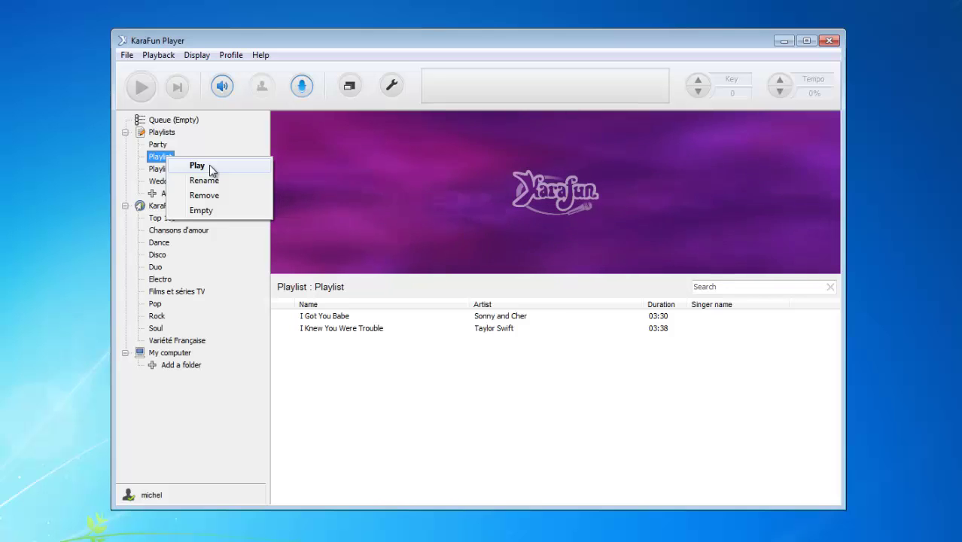
click(197, 165)
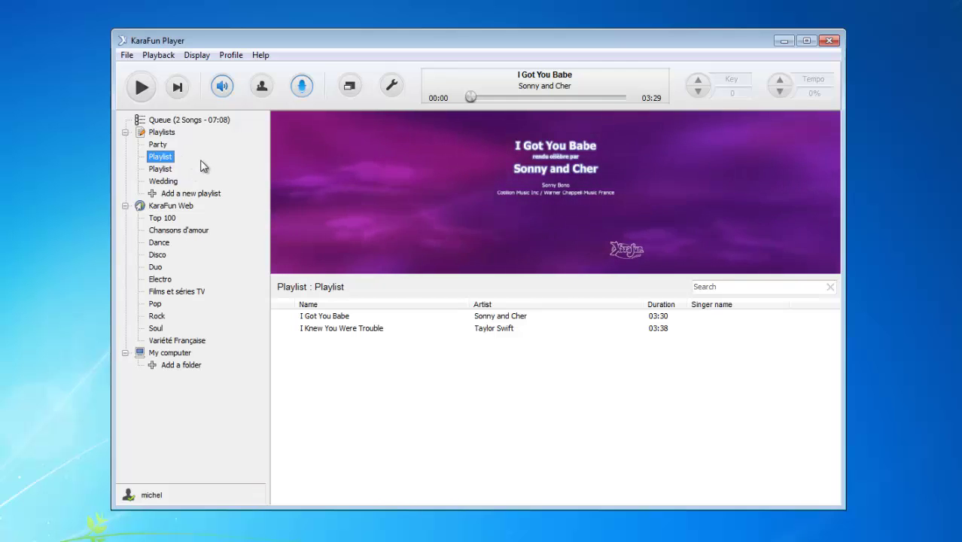
click(170, 120)
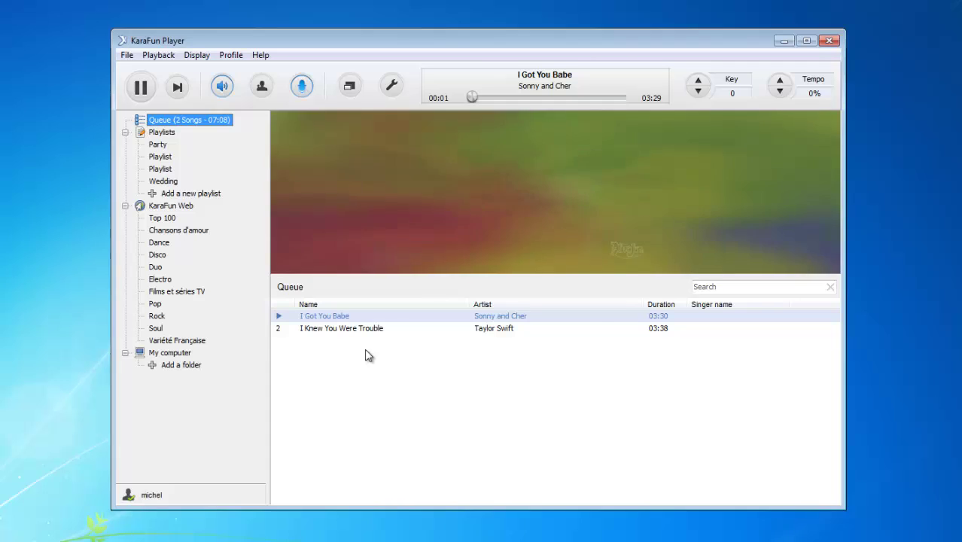
click(155, 158)
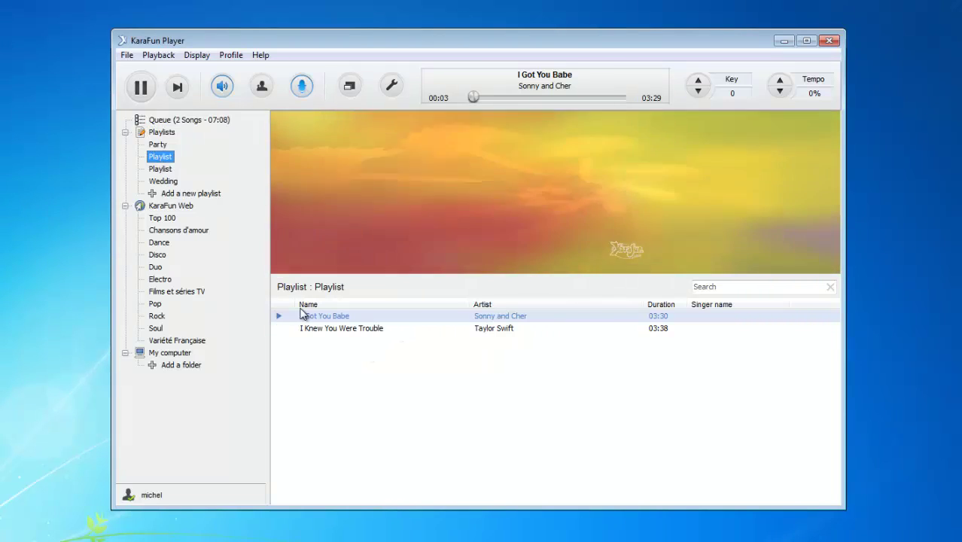
Play I Knew You Were Trouble, then skip ahead until the queue is empty.
double_click(339, 335)
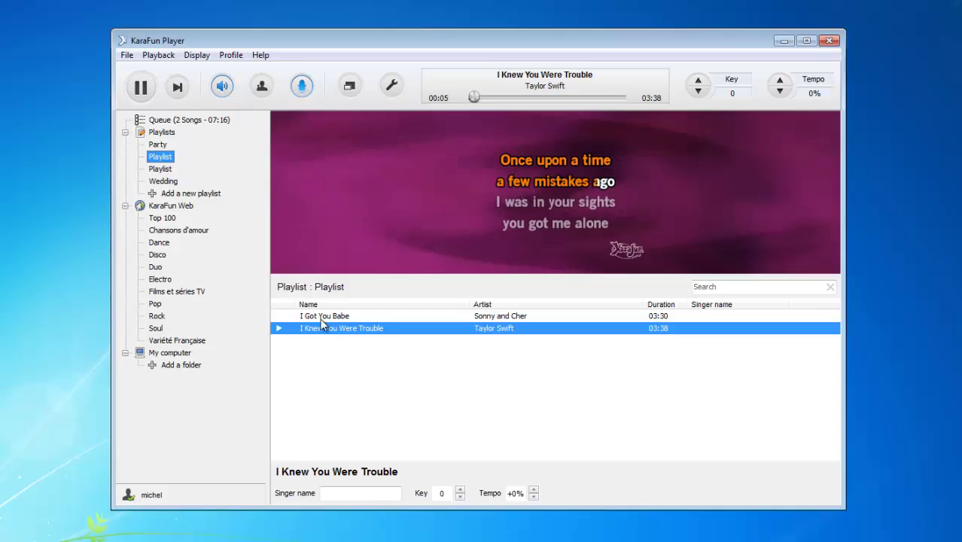
click(177, 88)
click(178, 87)
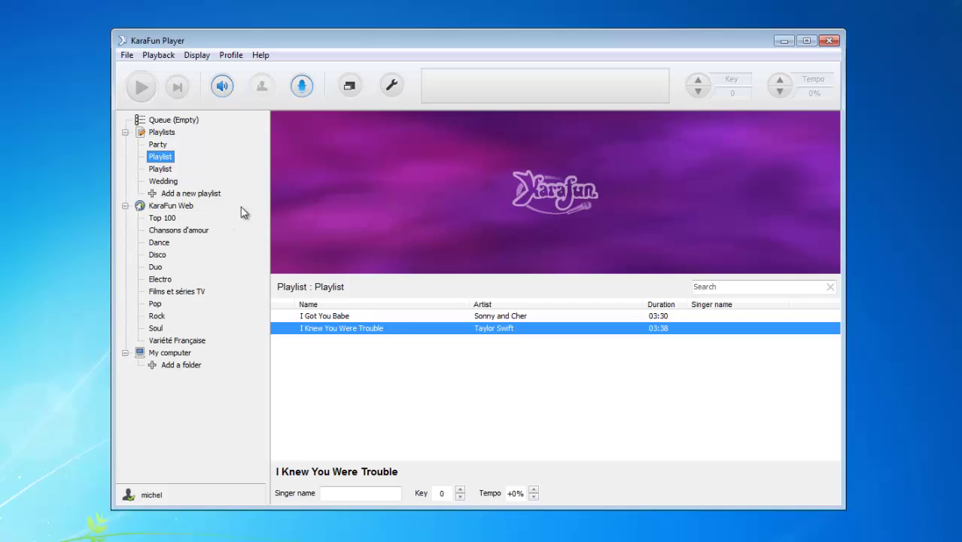
click(391, 88)
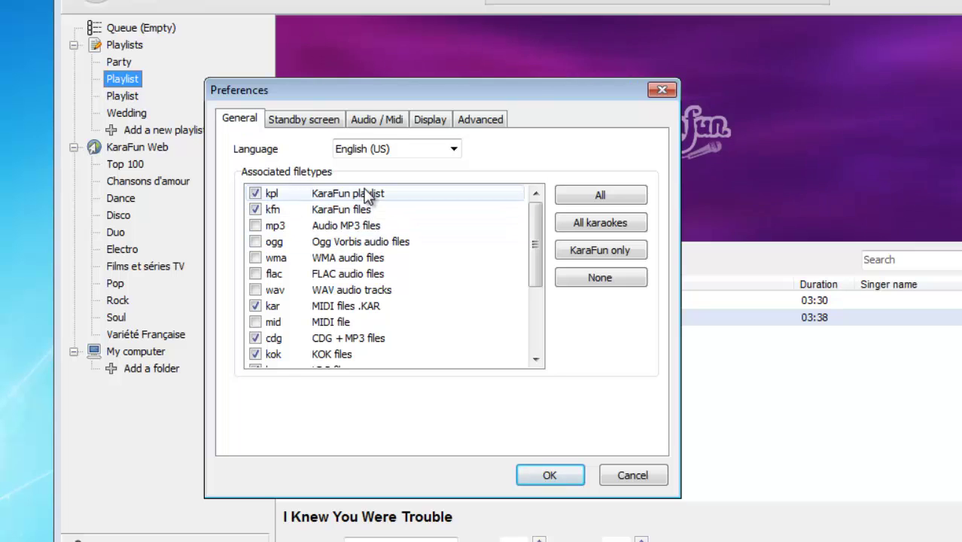
mouse_move(536, 223)
mouse_down()
mouse_move(535, 276)
mouse_move(525, 290)
mouse_move(538, 222)
mouse_up()
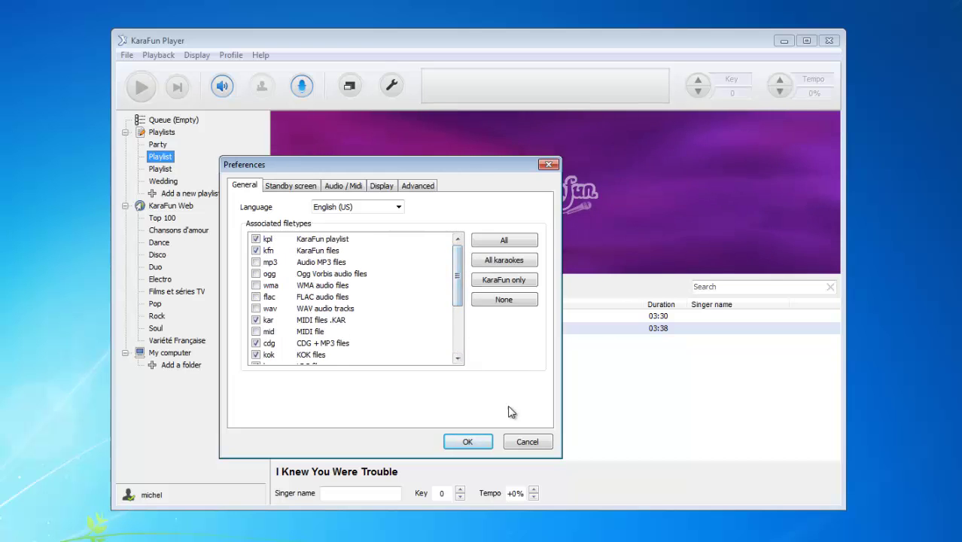
click(527, 442)
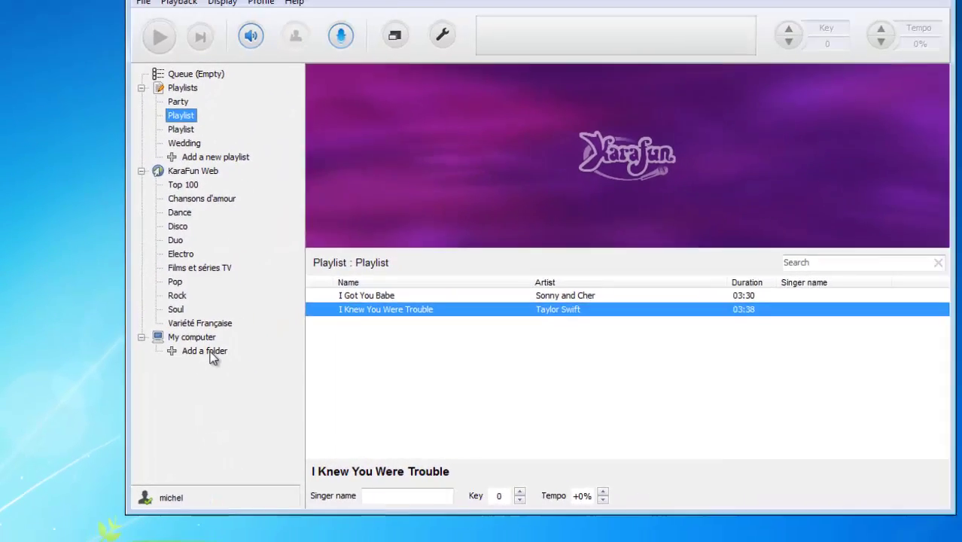
Add the desktop's bestof folder to My computer so its songs appear.
click(211, 354)
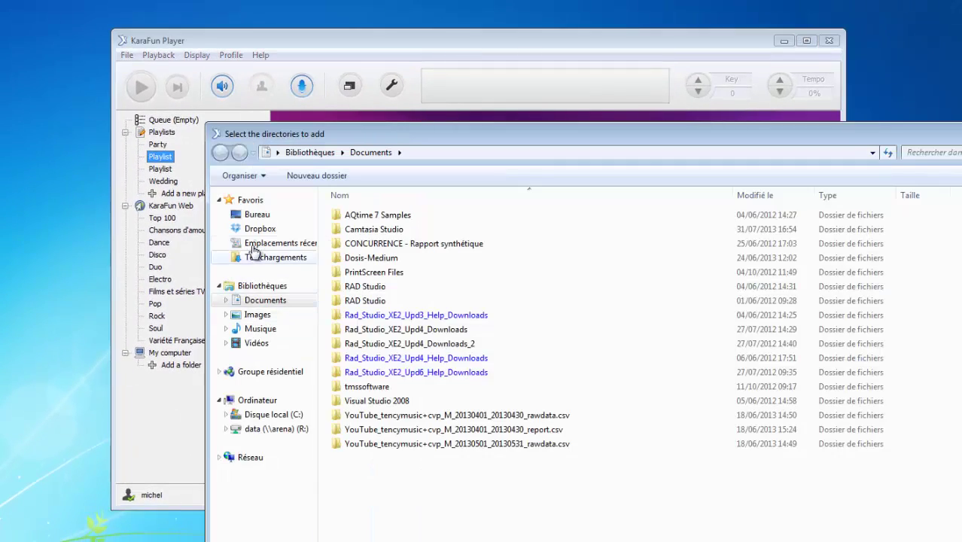
click(267, 216)
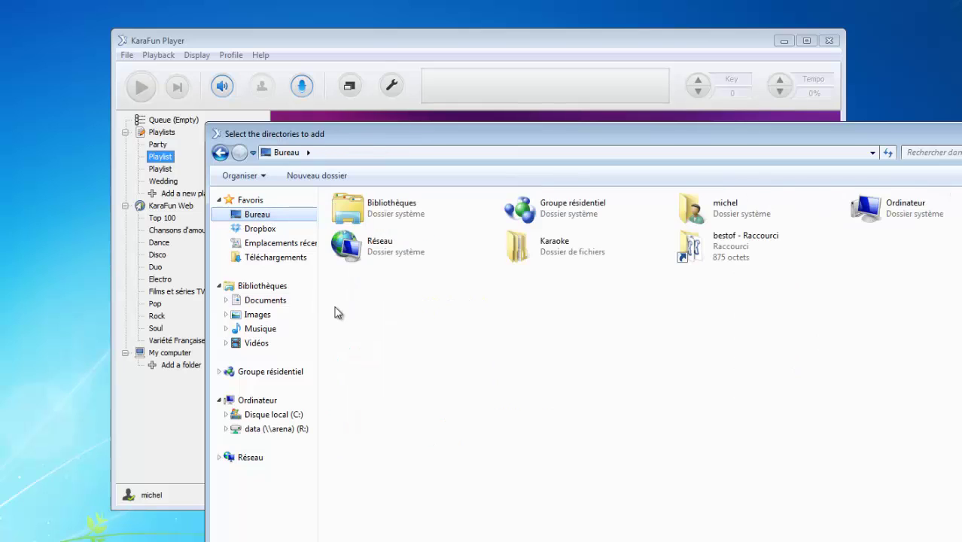
click(687, 249)
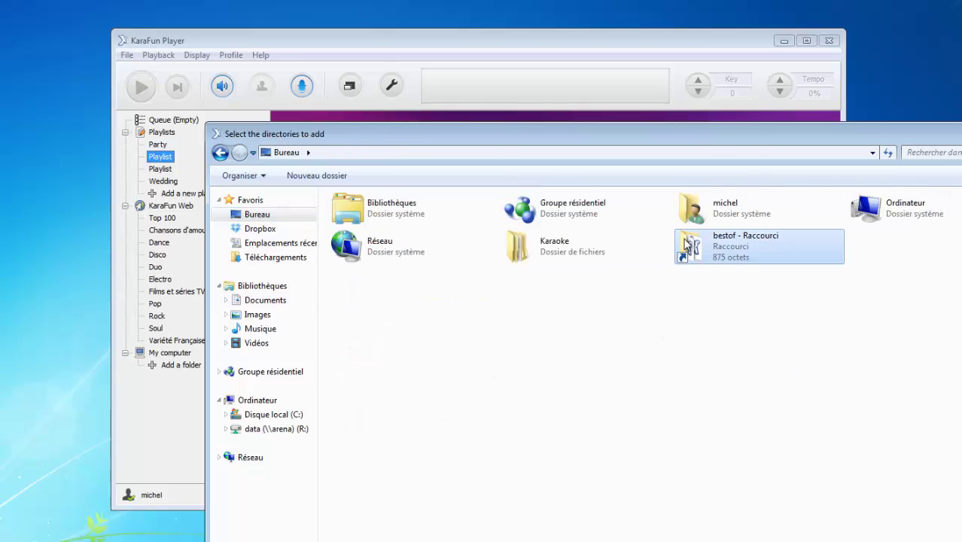
drag(753, 135, 578, 40)
click(700, 515)
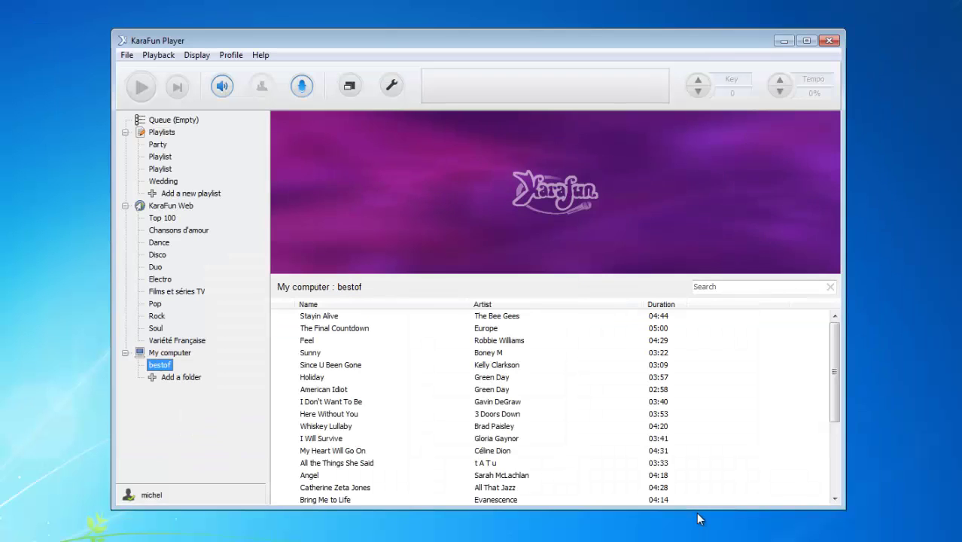
Rename the bestof folder under My computer to 'My best of'.
right_click(160, 367)
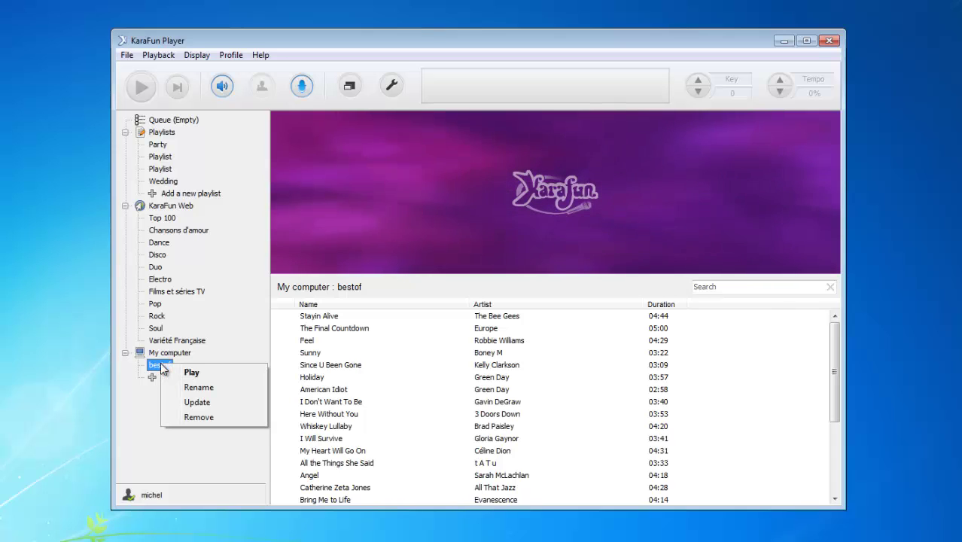
click(205, 388)
text(My)
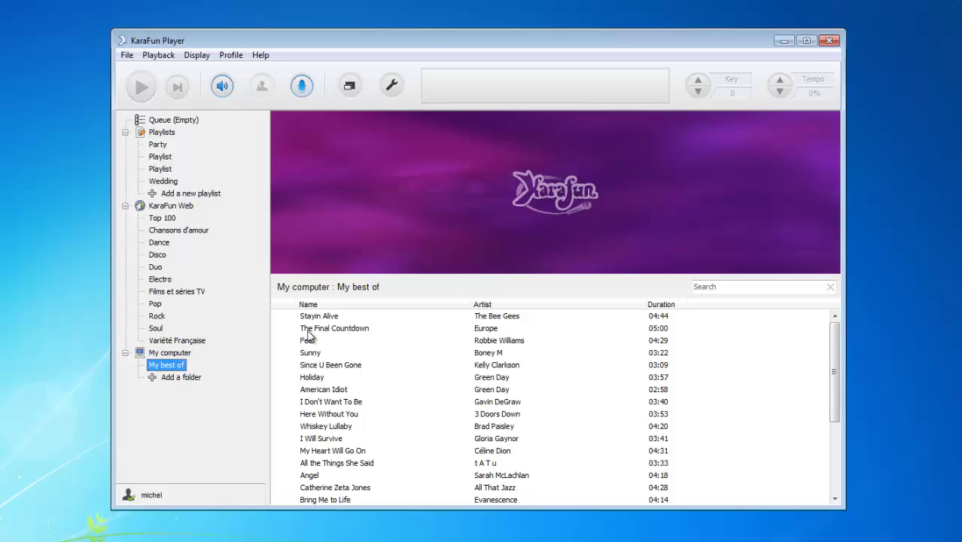
scroll(333, 450, down, 4)
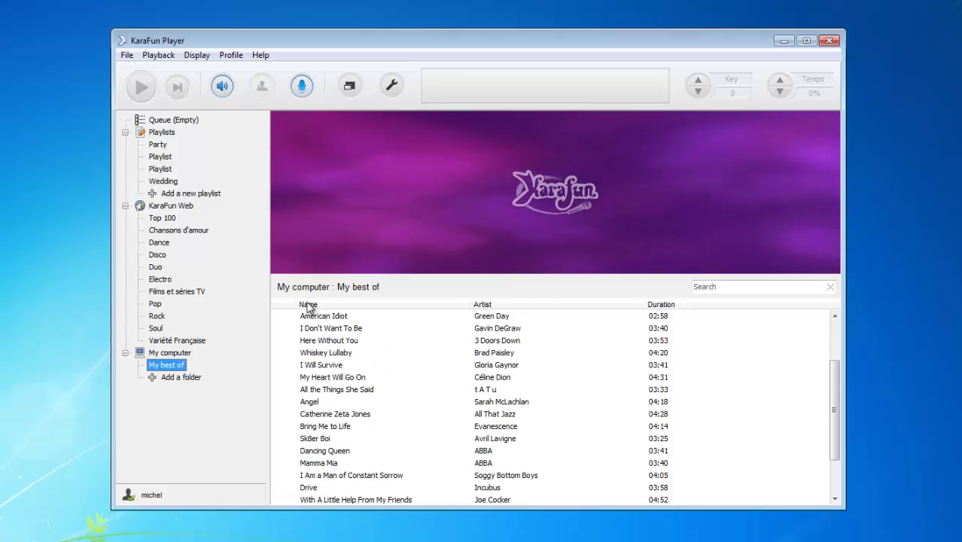
scroll(346, 420, up, 4)
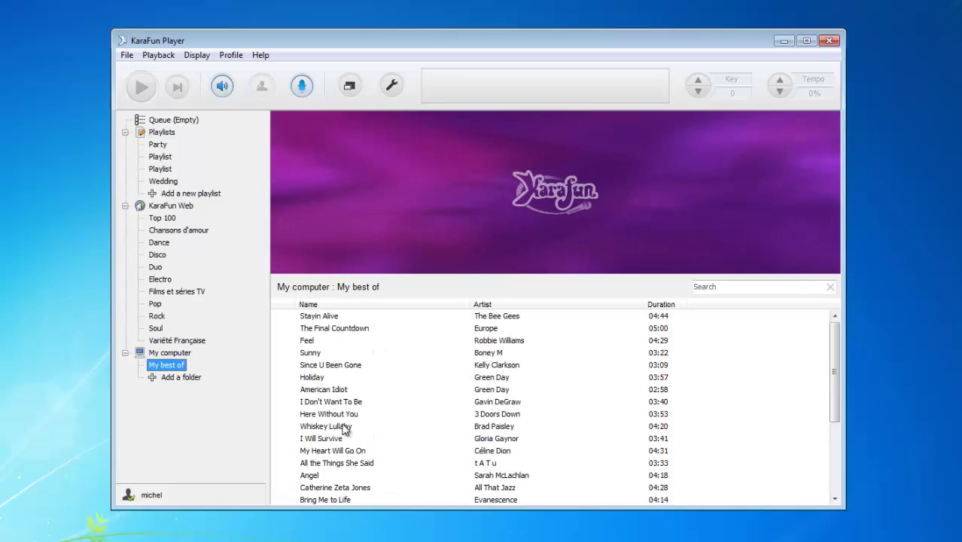
Play Stayin Alive and add nine songs, Since U Been Gone to All the Things She Said, to the first Playlist.
double_click(348, 320)
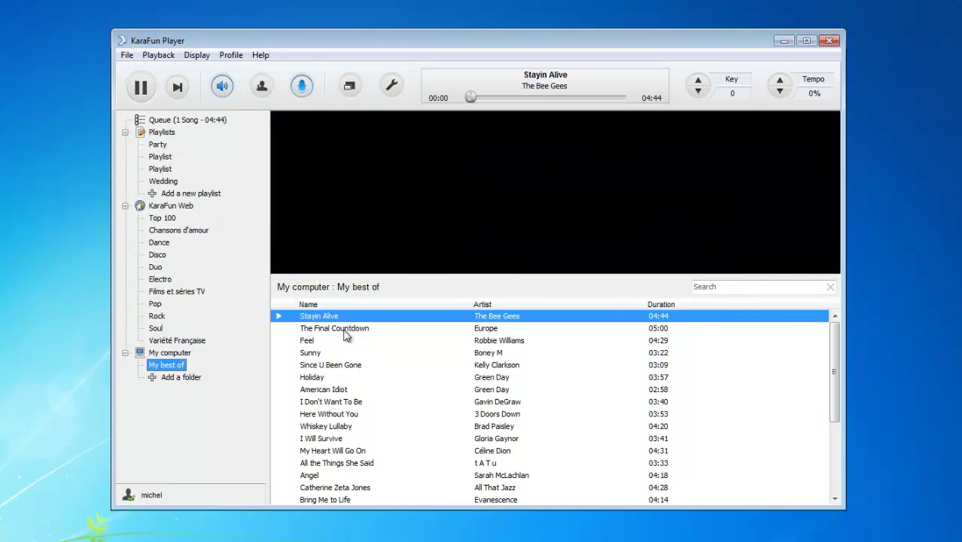
click(348, 366)
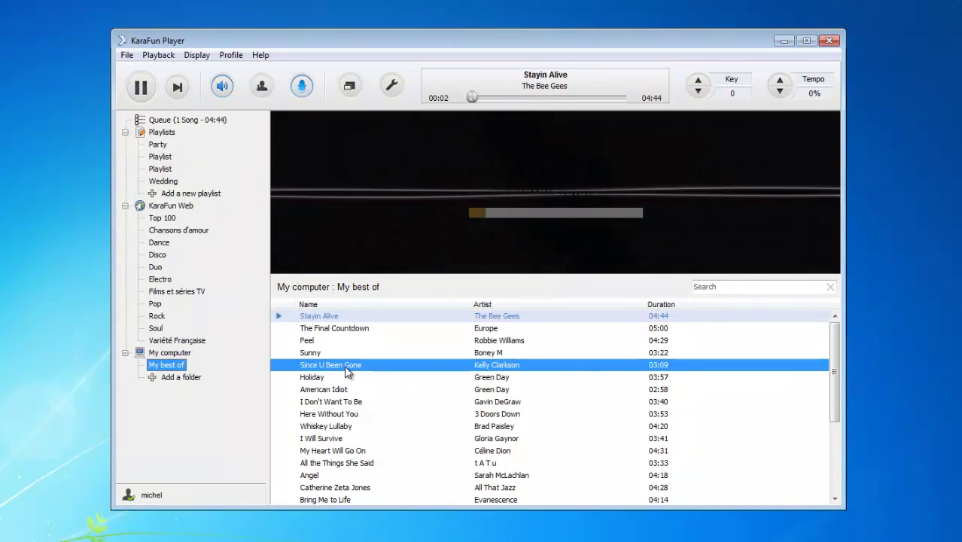
shift+click(351, 461)
drag(343, 383, 159, 157)
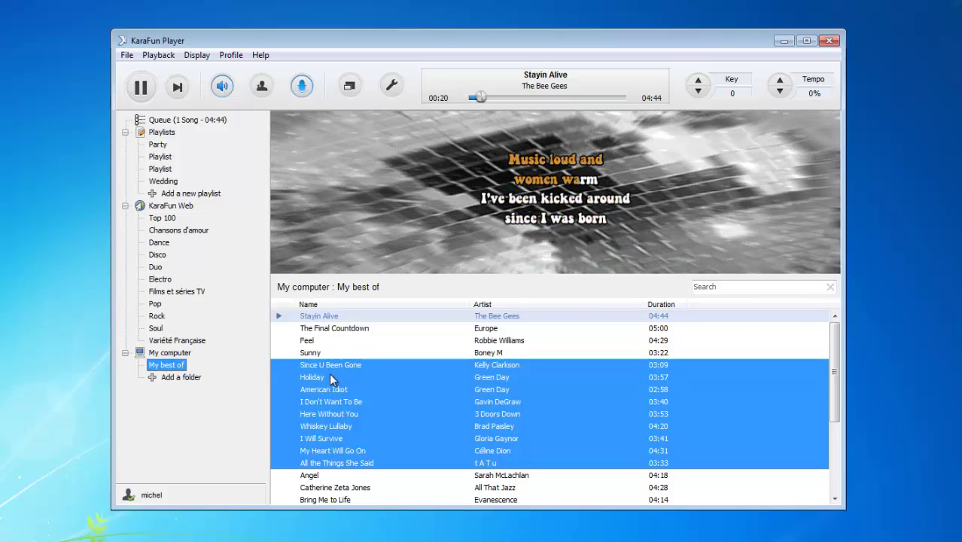
Update the My best of folder's song list.
right_click(167, 366)
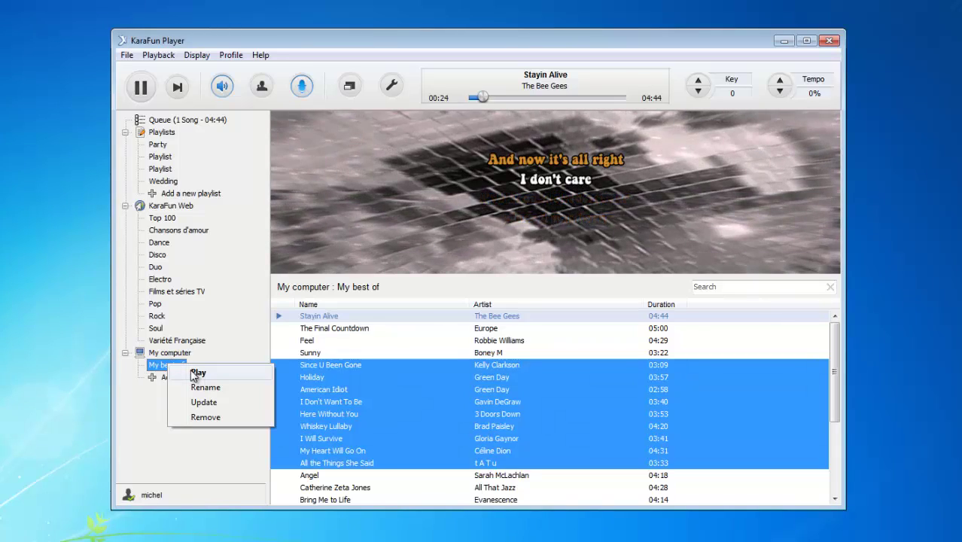
click(231, 408)
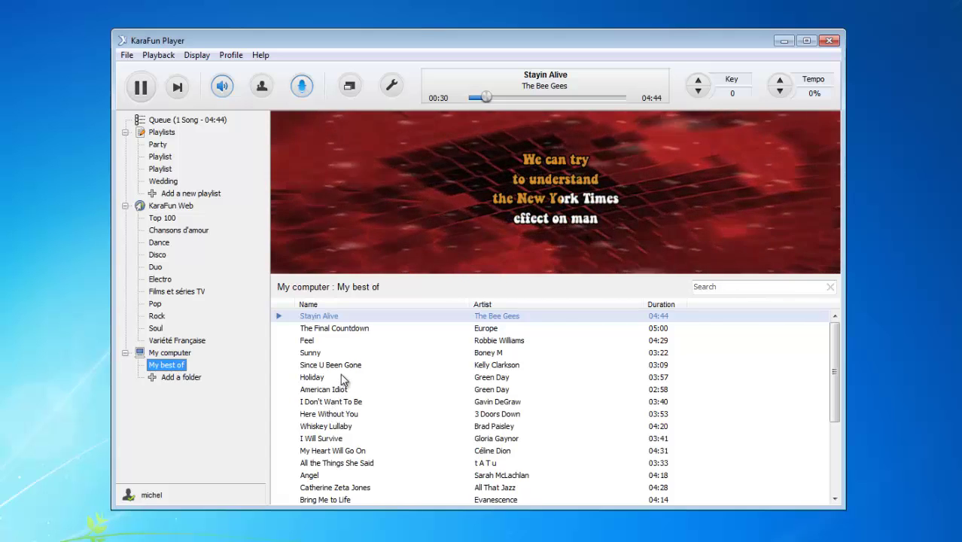
scroll(398, 406, down, 4)
scroll(398, 407, up, 4)
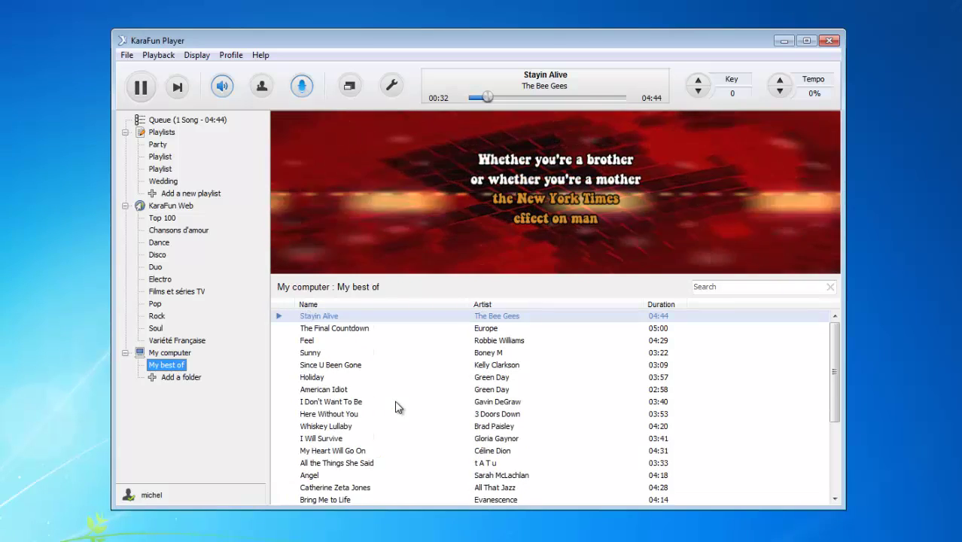